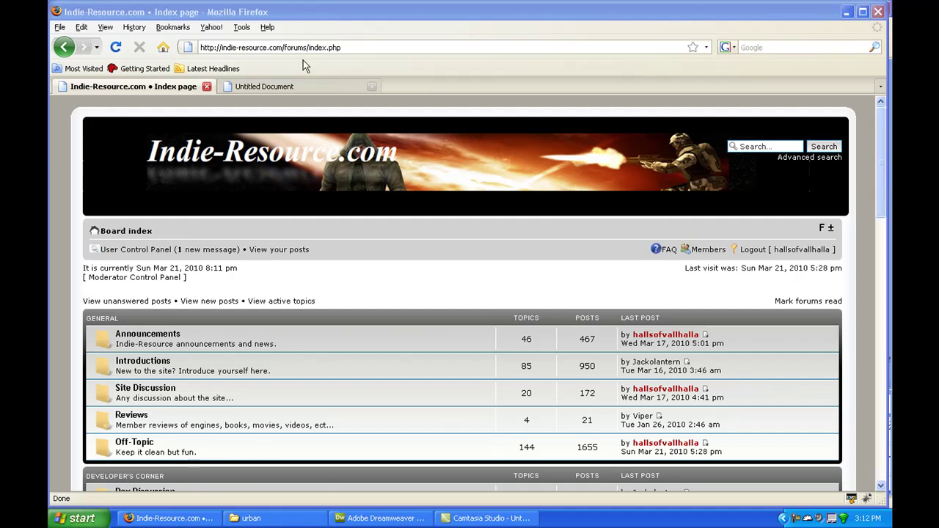
# Switch to the localhost Urban Realms page showing the Level 1 stats and city street map.
pyautogui.click(300, 87)
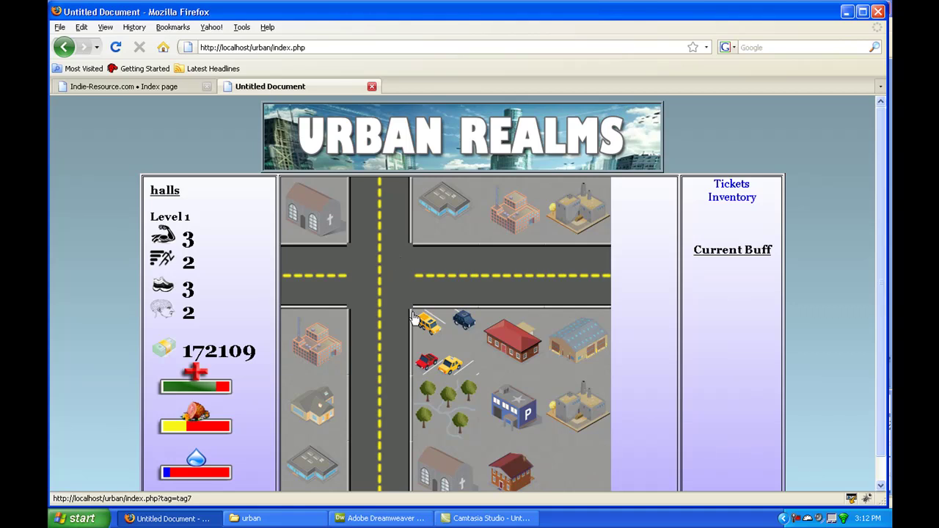